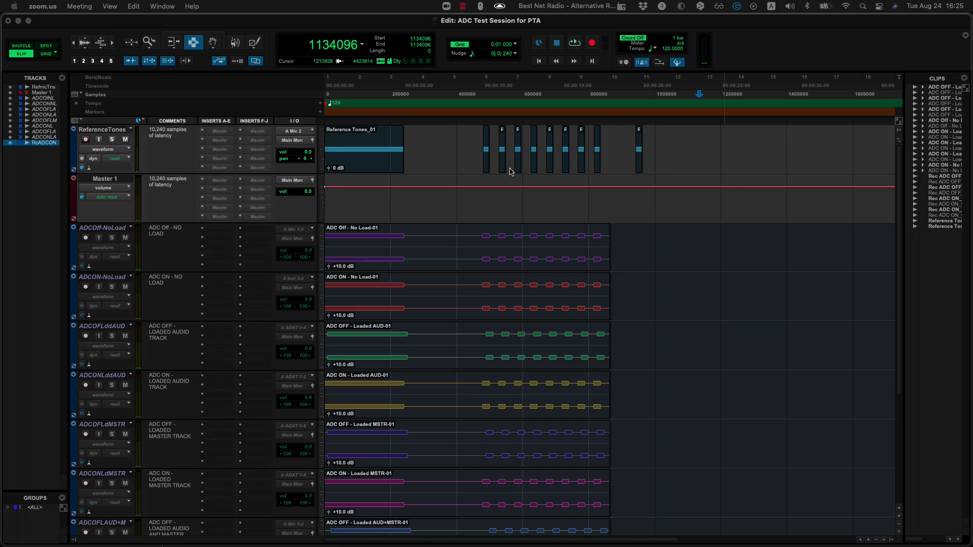
Switch to Pro Tools and check the session options, including Delay Compensation, without changing any of them.
{"action": "left_click", "coordinate": [223, 37]}
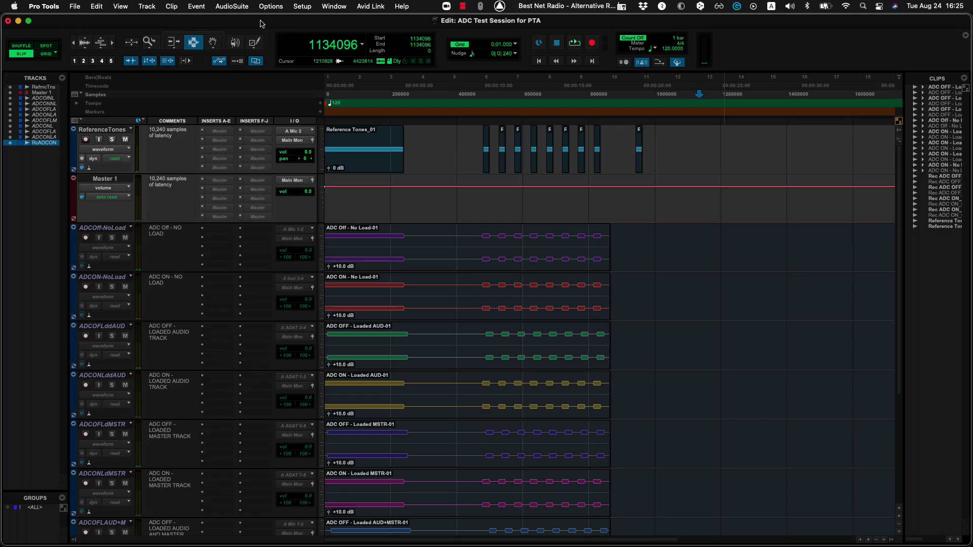
{"action": "left_click", "coordinate": [269, 6]}
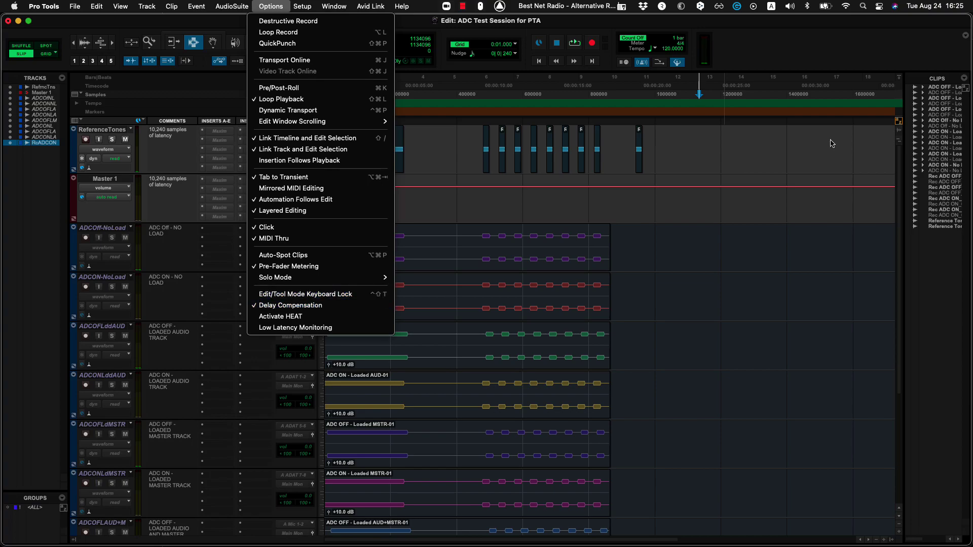
{"action": "left_click", "coordinate": [811, 54]}
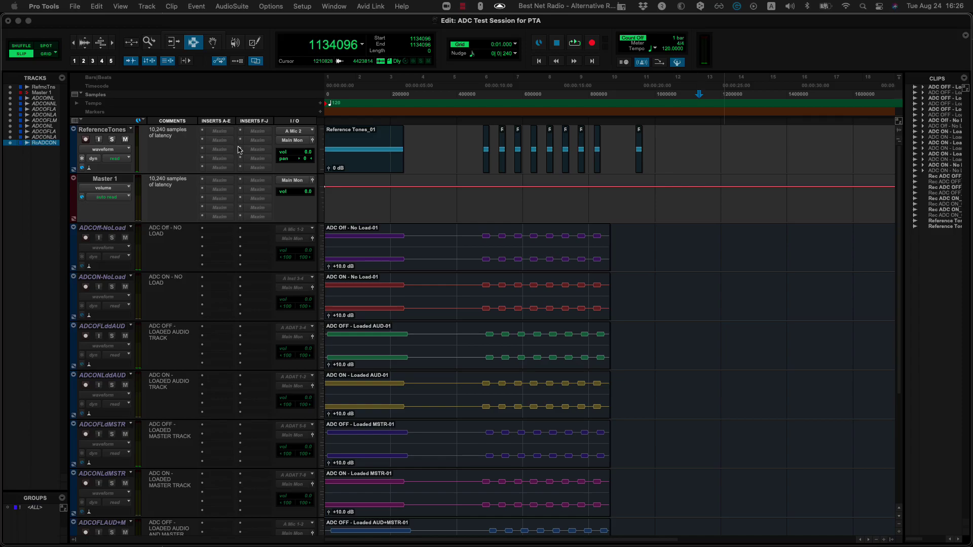
Select the ReferenceTones track and the ADCOff-NoLoad track in turn, and return the edit cursor to the session start.
{"action": "left_click", "coordinate": [103, 133]}
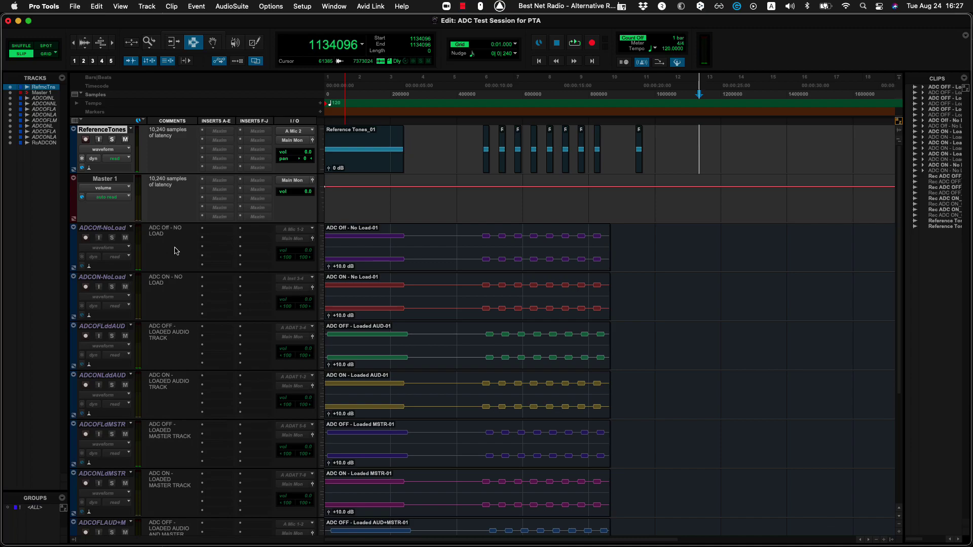
{"action": "left_click", "coordinate": [116, 228]}
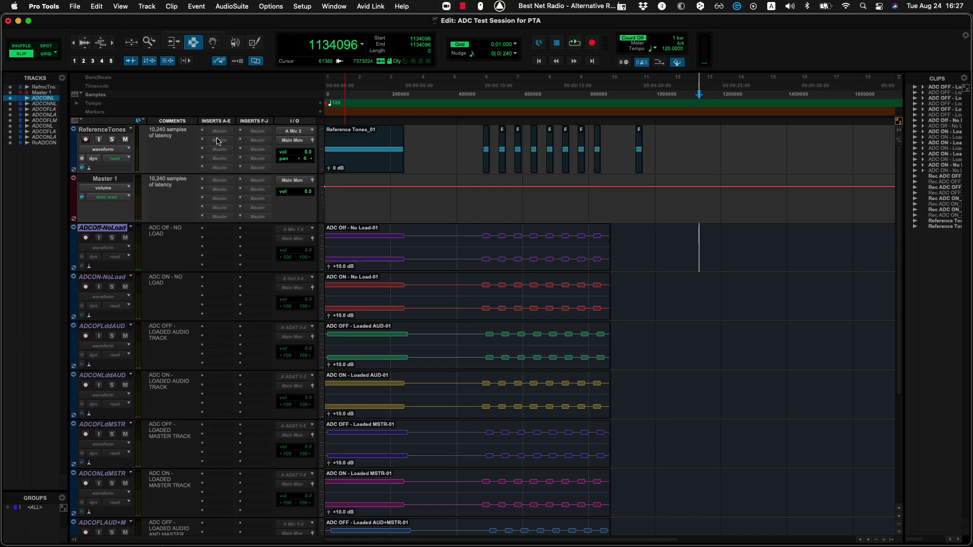
{"action": "key", "text": "super+bracketright"}
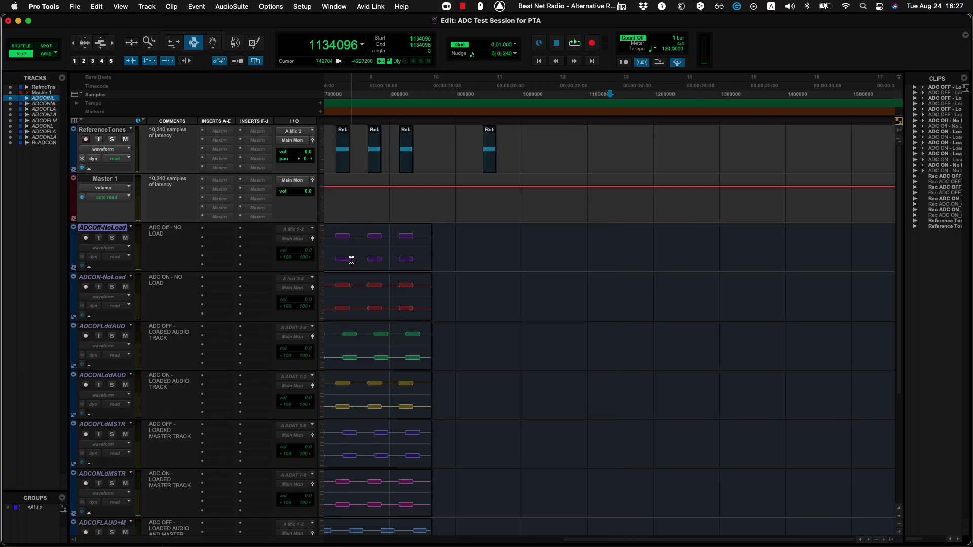
{"action": "scroll", "coordinate": [351, 260], "scroll_direction": "up", "scroll_amount": 3}
{"action": "scroll", "coordinate": [345, 253], "scroll_direction": "up", "scroll_amount": 5}
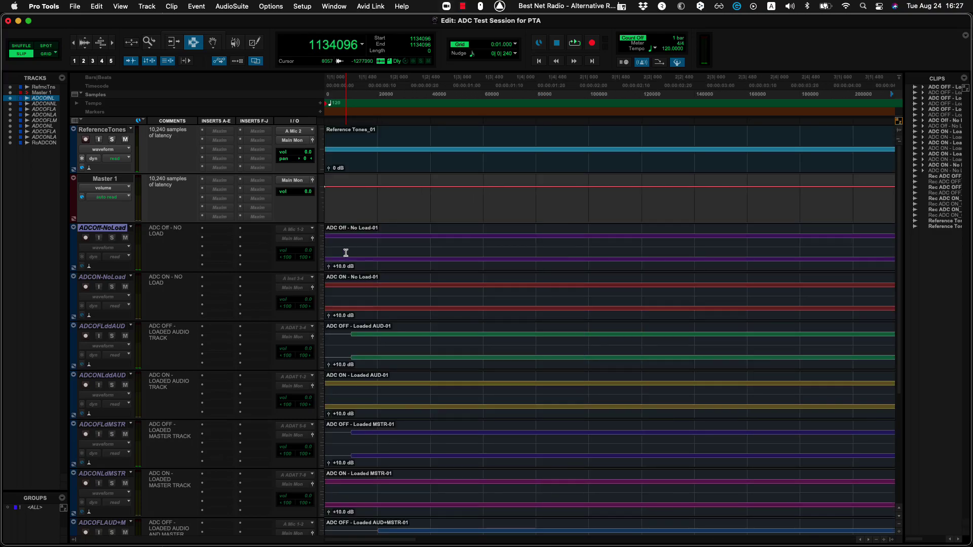
{"action": "scroll", "coordinate": [342, 242], "scroll_direction": "up", "scroll_amount": 6}
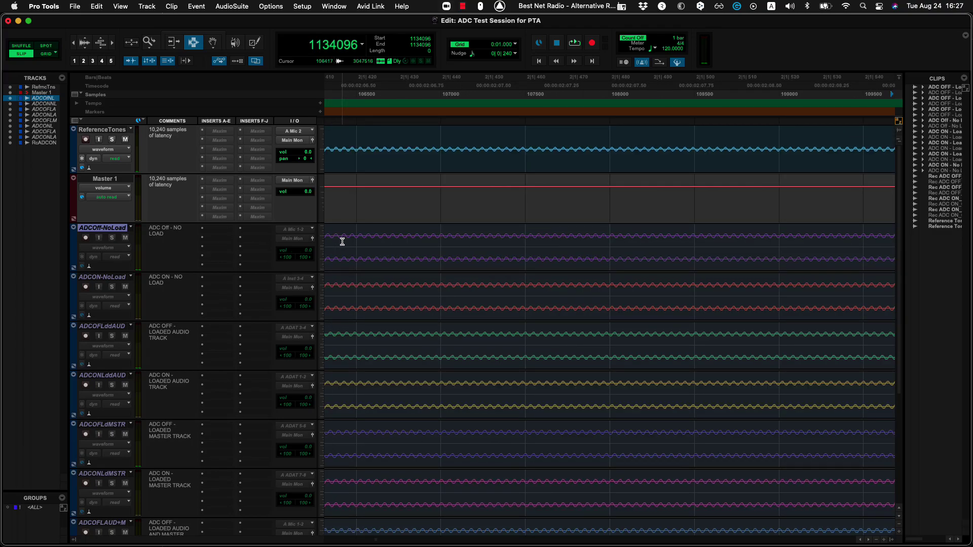
{"action": "key", "text": "Return"}
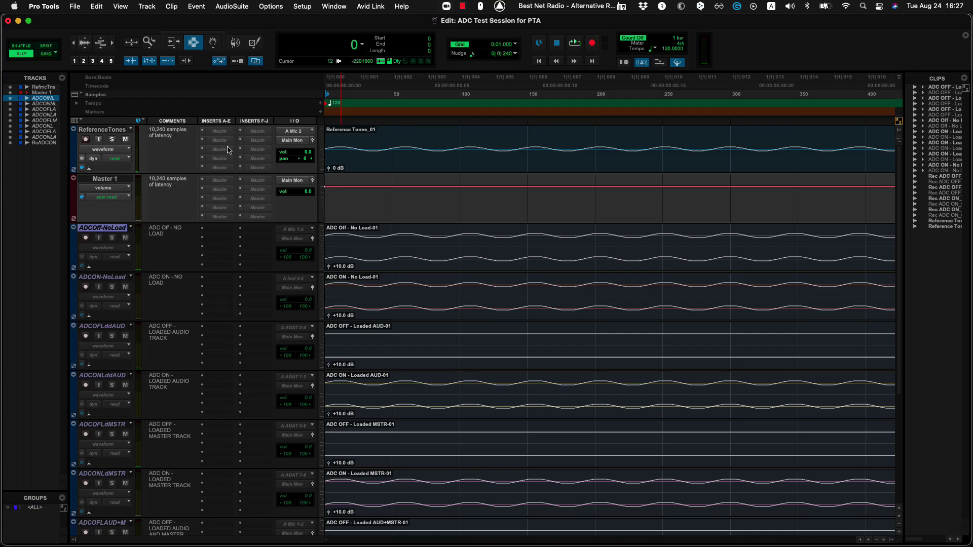
Compare the no-load recordings with the reference tone at the session start, using close horizontal zoom and taller waveforms.
{"action": "scroll", "coordinate": [492, 217], "scroll_direction": "right", "scroll_amount": 10}
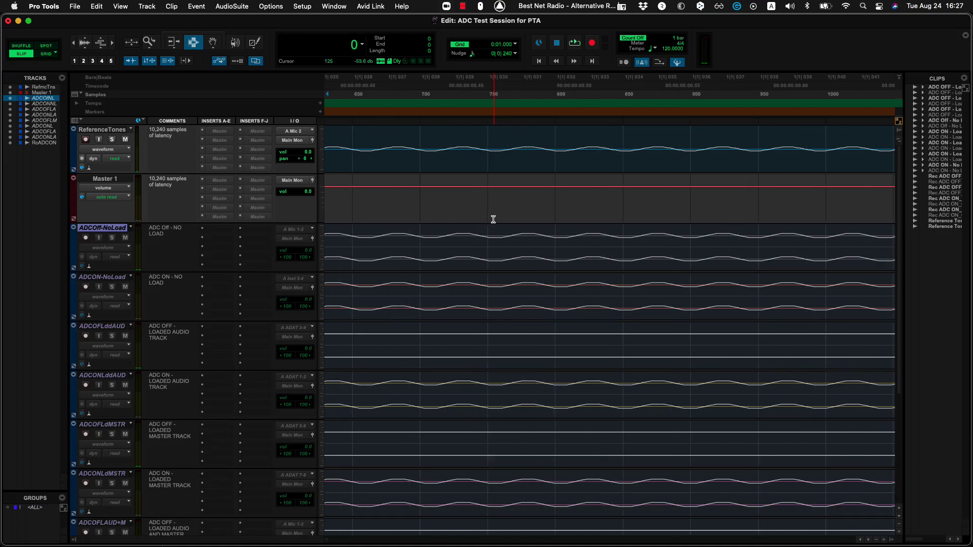
{"action": "scroll", "coordinate": [494, 219], "scroll_direction": "right", "scroll_amount": 5}
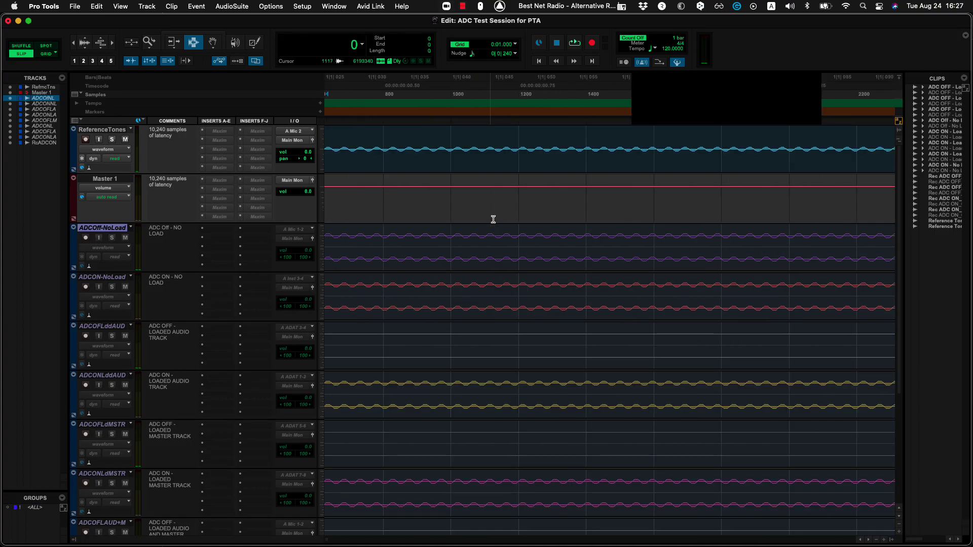
{"action": "scroll", "coordinate": [635, 242], "scroll_direction": "down", "scroll_amount": 2}
{"action": "key", "text": "Return"}
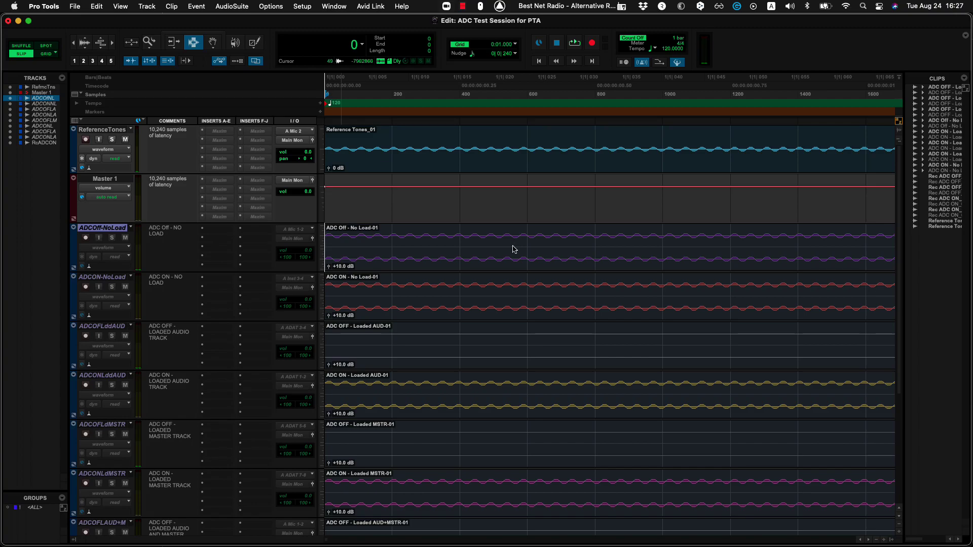
{"action": "key", "text": "super+bracketright"}
{"action": "key", "text": "super+bracketright"}
{"action": "key", "text": "super+bracketright"}
{"action": "key", "text": "super+bracketright"}
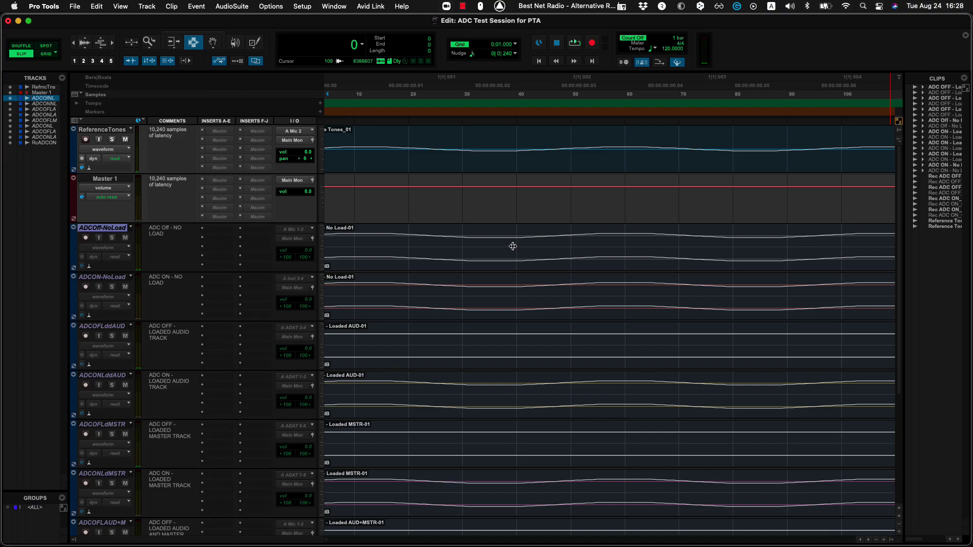
{"action": "key", "text": "super+alt+bracketright"}
{"action": "key", "text": "super+alt+bracketright"}
{"action": "key", "text": "super+alt+bracketright"}
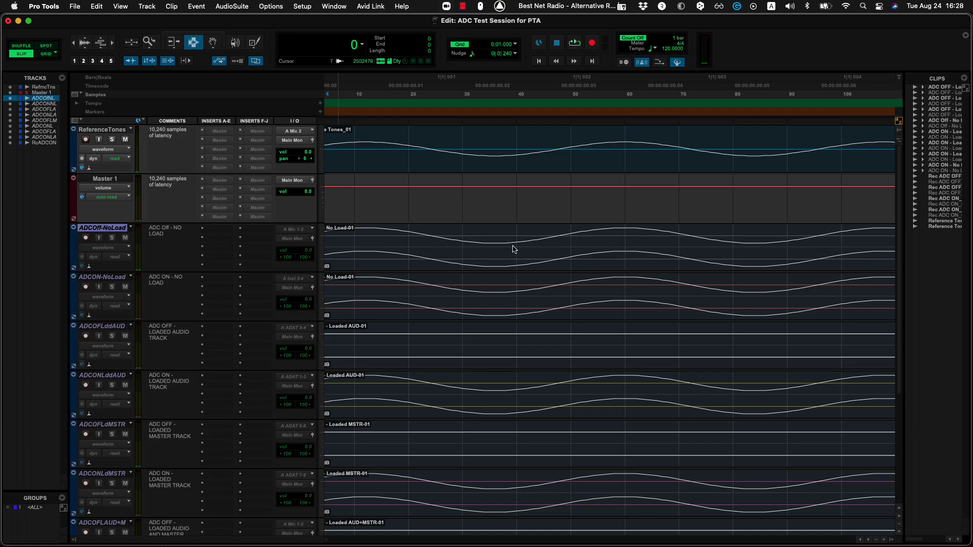
Examine where the tone begins on each loaded ADC OFF and ADC ON track relative to the reference tone.
{"action": "scroll", "coordinate": [515, 250], "scroll_direction": "down", "scroll_amount": 2}
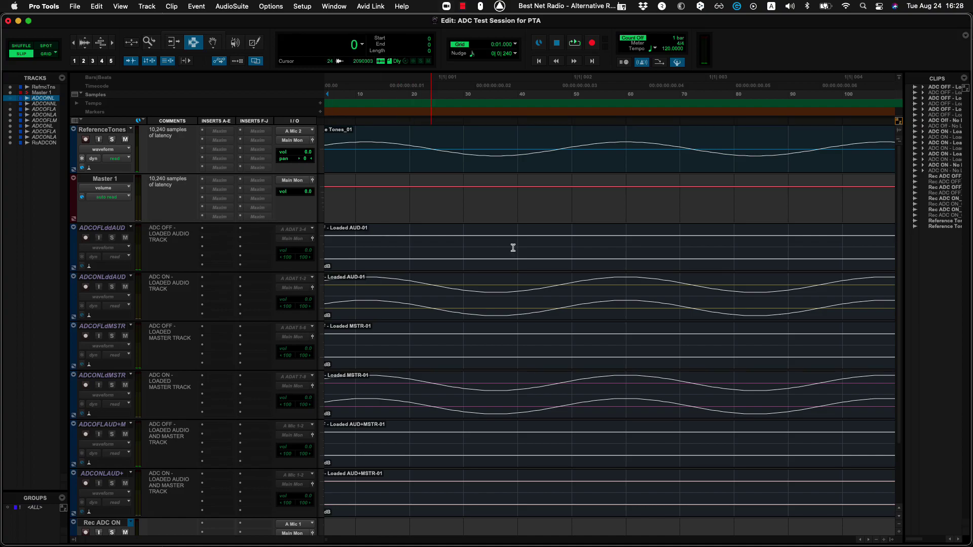
{"action": "key", "text": "r"}
{"action": "key", "text": "r"}
{"action": "key", "text": "r"}
{"action": "key", "text": "r"}
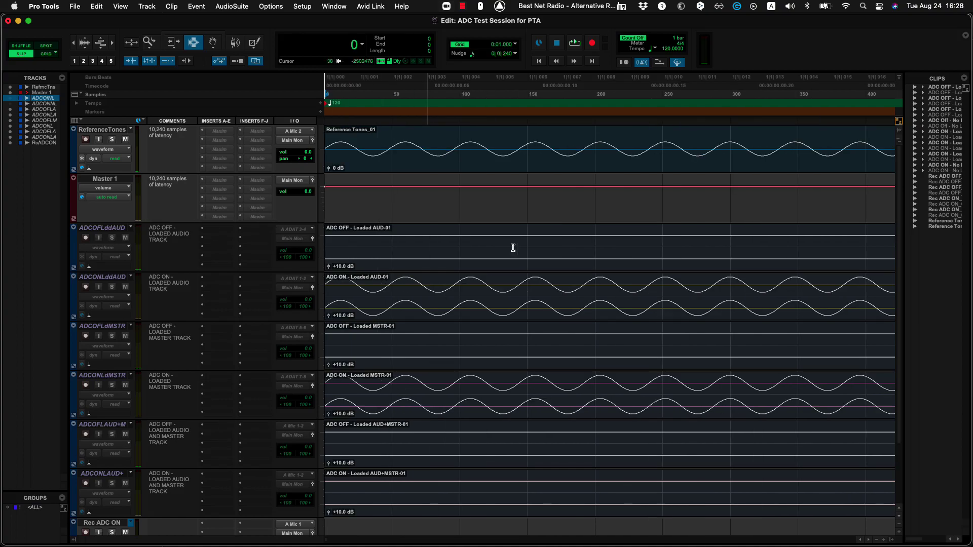
{"action": "key", "text": "r"}
{"action": "key", "text": "r"}
{"action": "key", "text": "r"}
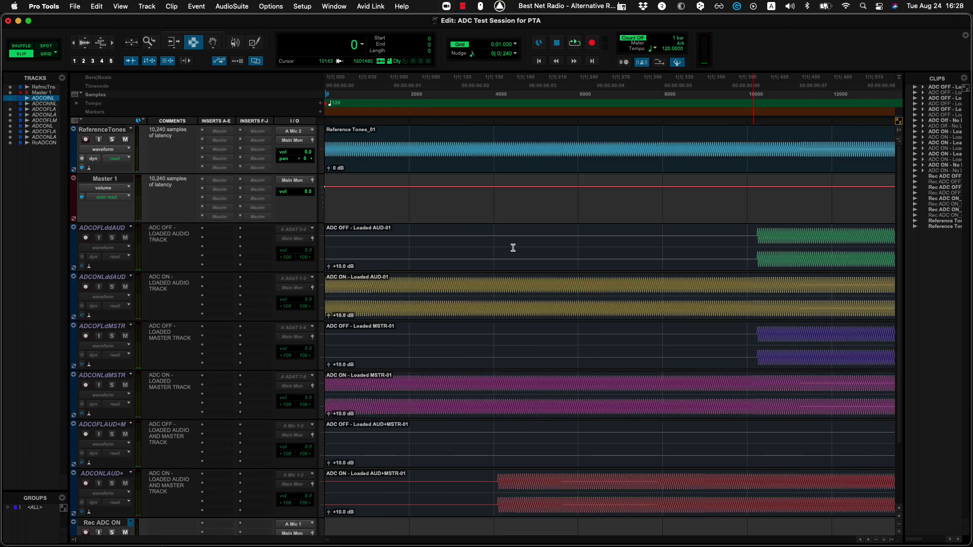
Measure the silence before the tone on the ADC OFF loaded audio track with an edit selection, and clear the selection.
{"action": "left_click", "coordinate": [715, 247]}
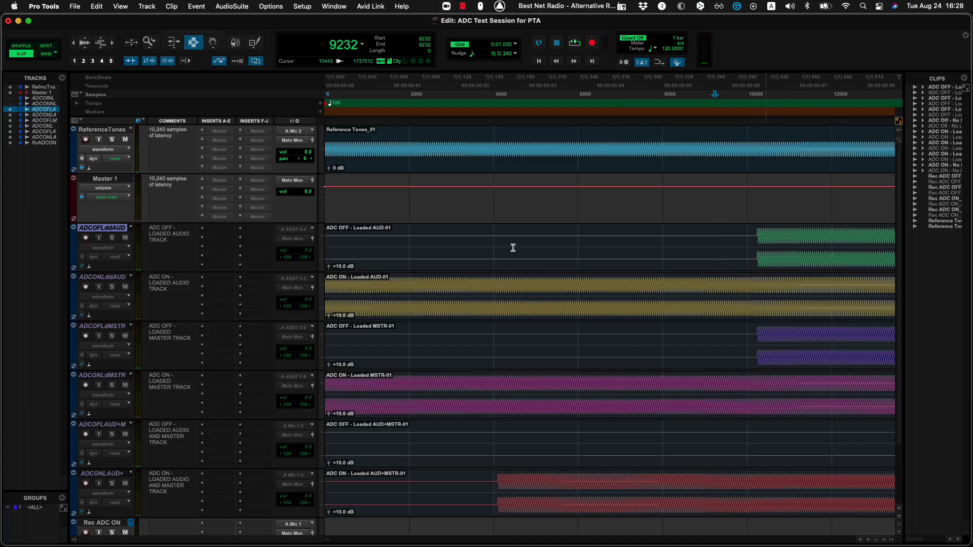
{"action": "key", "text": "Tab"}
{"action": "left_click", "coordinate": [513, 248], "text": "shift"}
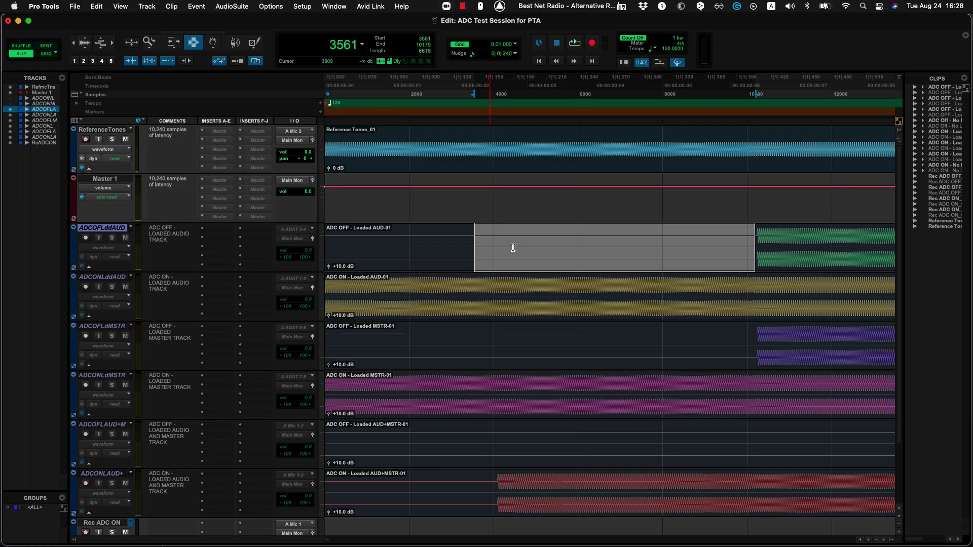
{"action": "left_click", "coordinate": [513, 247]}
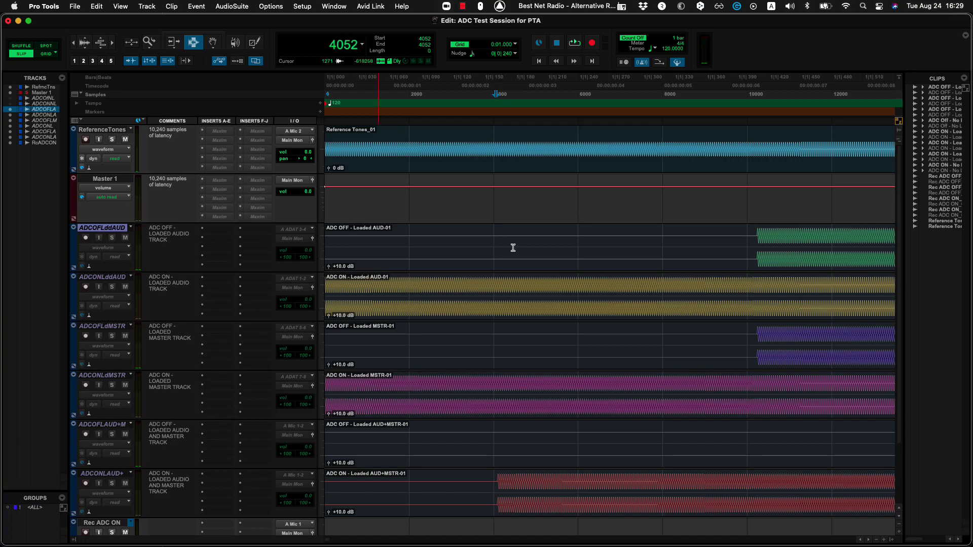
Compare the tone start offsets of the loaded audio, loaded master and combined audio-and-master tracks.
{"action": "key", "text": "super+bracketright"}
{"action": "key", "text": "super+bracketright"}
{"action": "key", "text": "super+bracketright"}
{"action": "key", "text": "super+bracketright"}
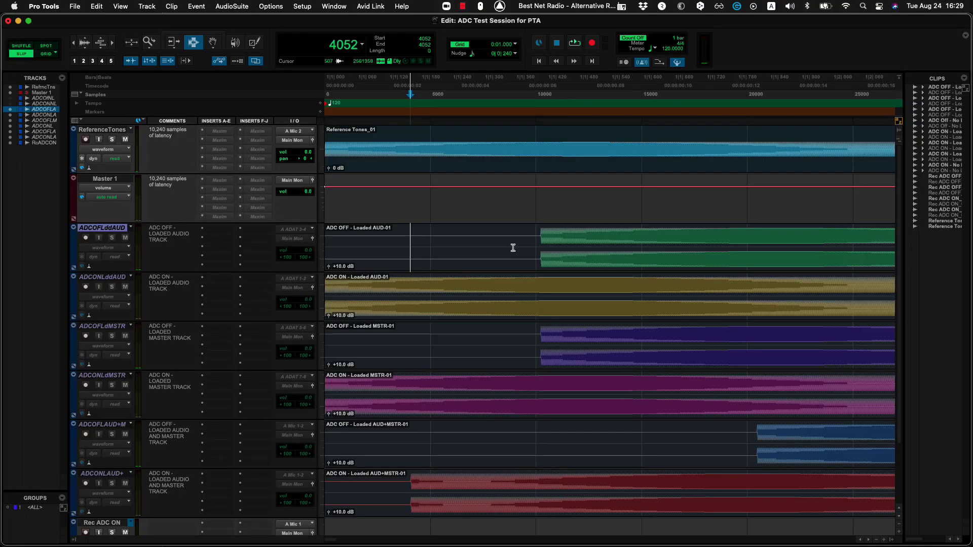
{"action": "key", "text": "super+bracketleft"}
{"action": "key", "text": "super+bracketleft"}
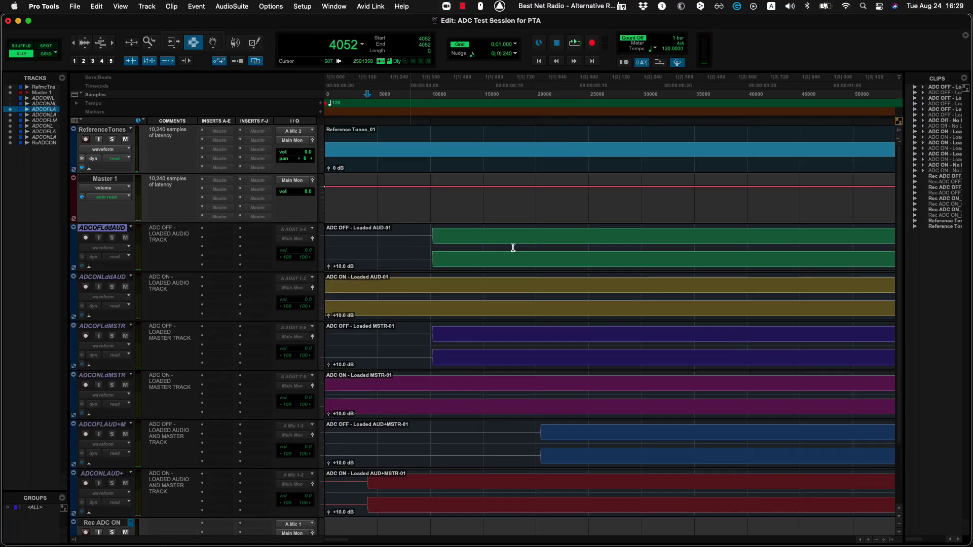
{"action": "key", "text": "super+bracketleft"}
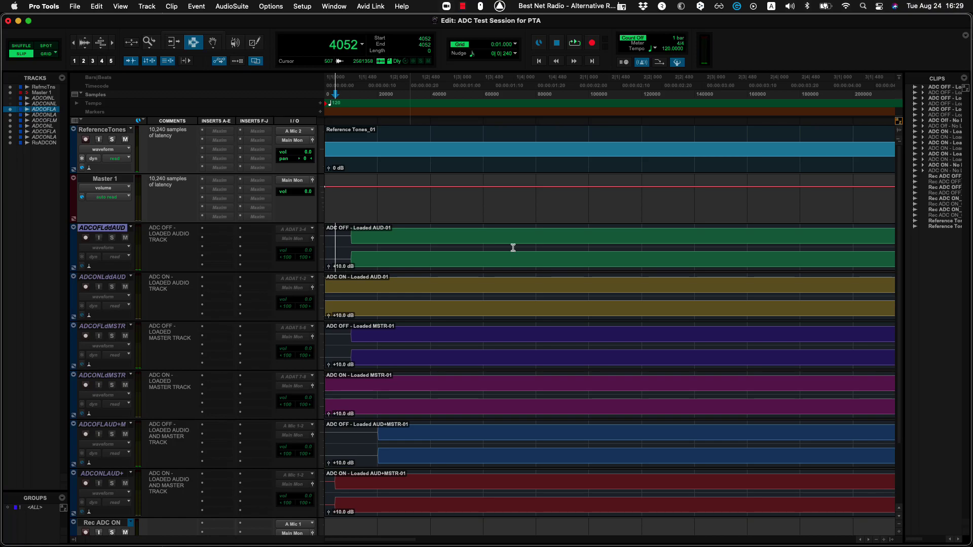
{"action": "key", "text": "super+bracketright"}
{"action": "key", "text": "super+bracketright"}
{"action": "key", "text": "super+bracketright"}
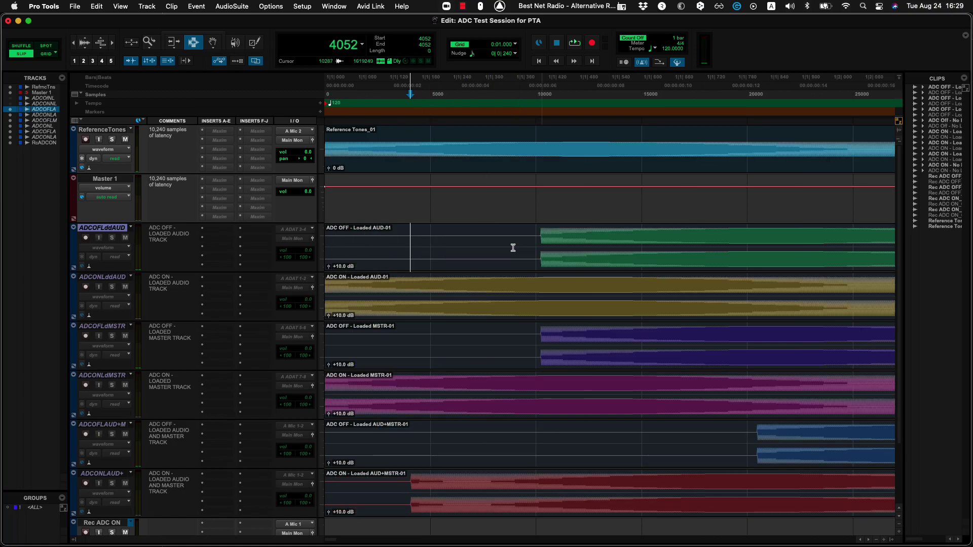
Select the silence before the tone on the ADC OFF loaded audio track, and place the cursor before the ADC OFF loaded master tone.
{"action": "key", "text": "Tab"}
{"action": "key", "text": "alt+shift+Tab"}
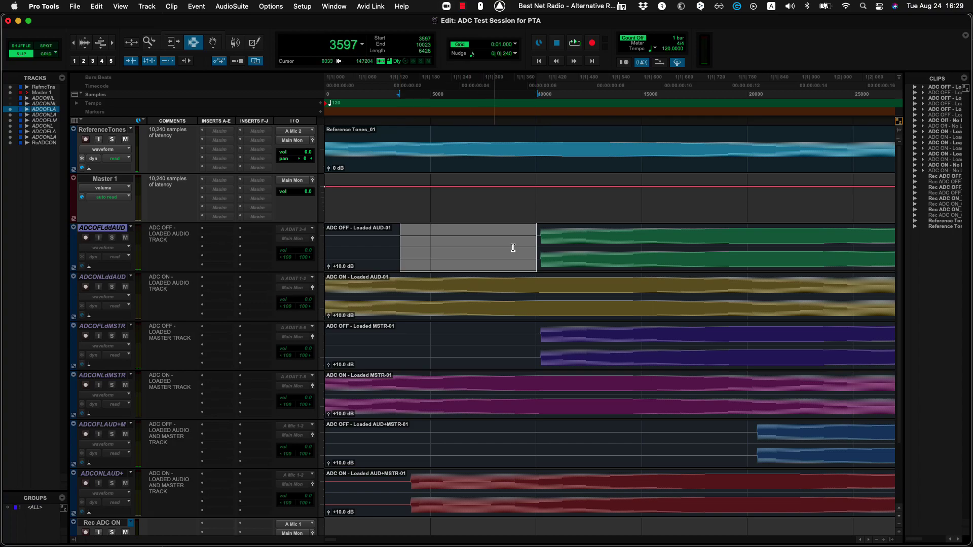
{"action": "key", "text": "semicolon"}
{"action": "key", "text": "semicolon"}
{"action": "key", "text": "Tab"}
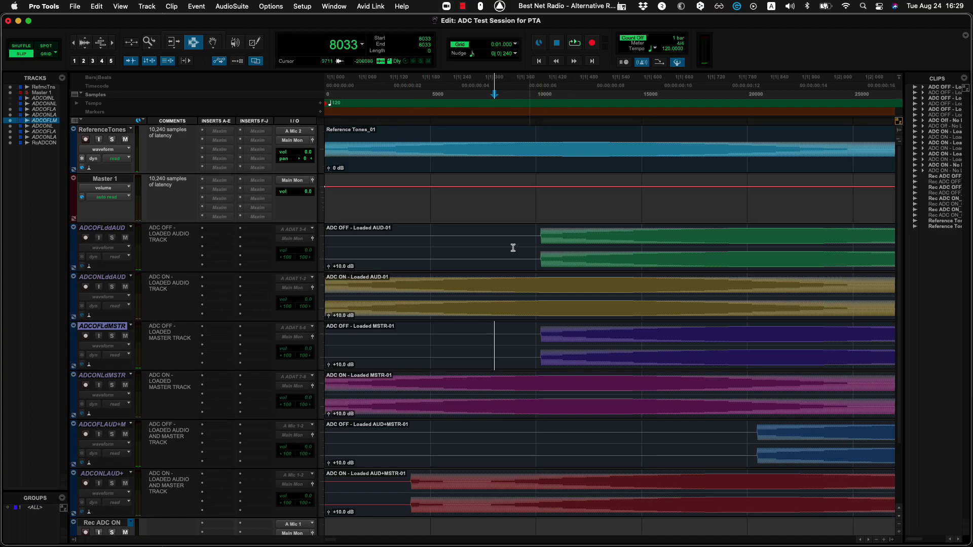
{"action": "left_click", "coordinate": [536, 344]}
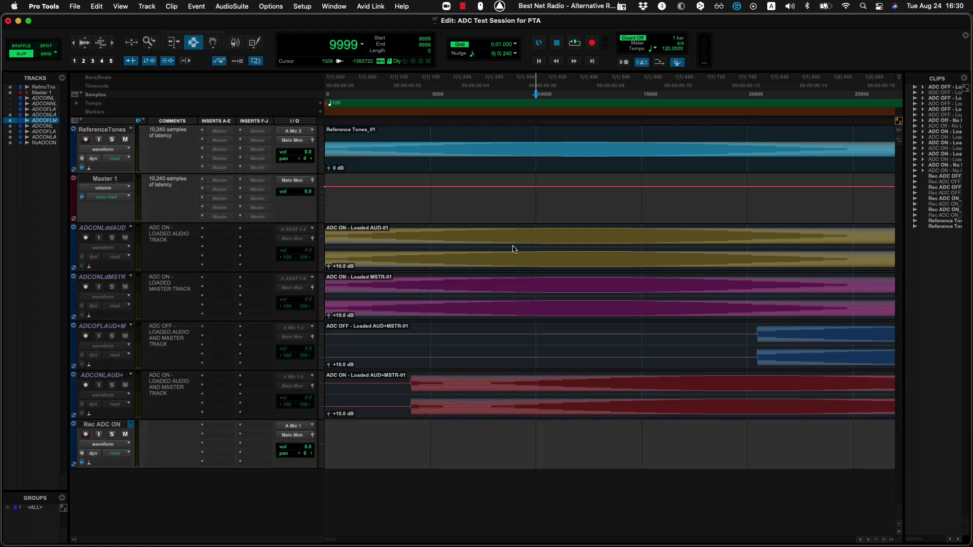
Select the span from the ADC OFF loaded master track's tone start to the ADC OFF audio-and-master track's tone start.
{"action": "key", "text": "super+z"}
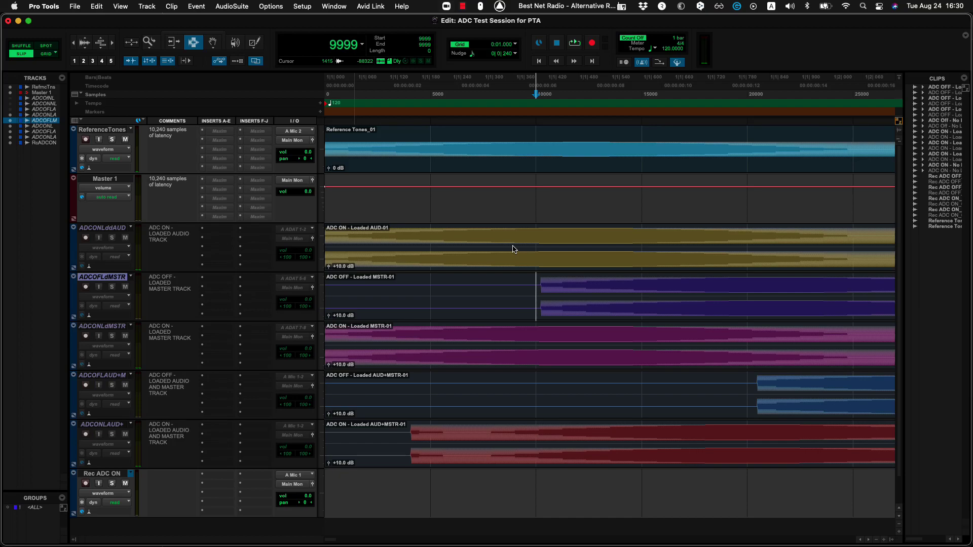
{"action": "key", "text": "super+z"}
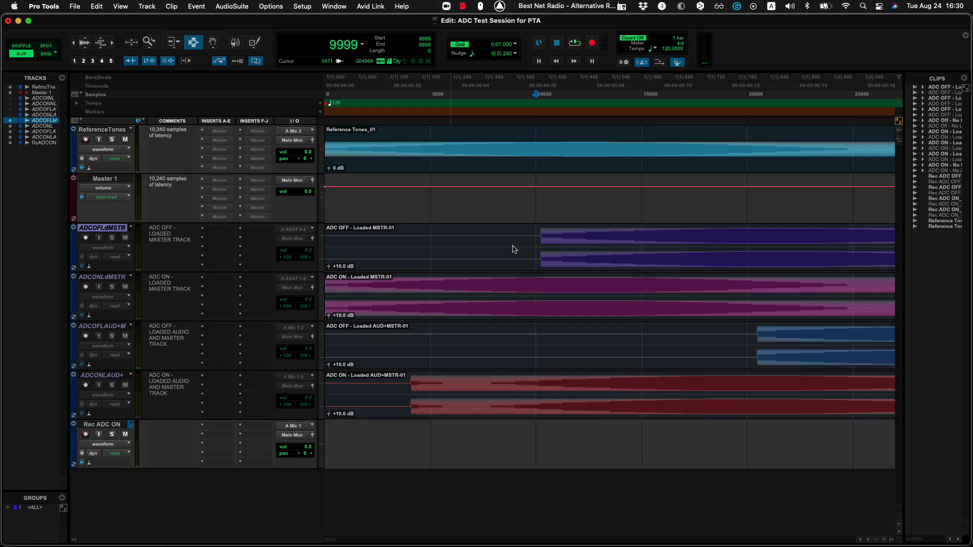
{"action": "key", "text": "semicolon"}
{"action": "key", "text": "semicolon"}
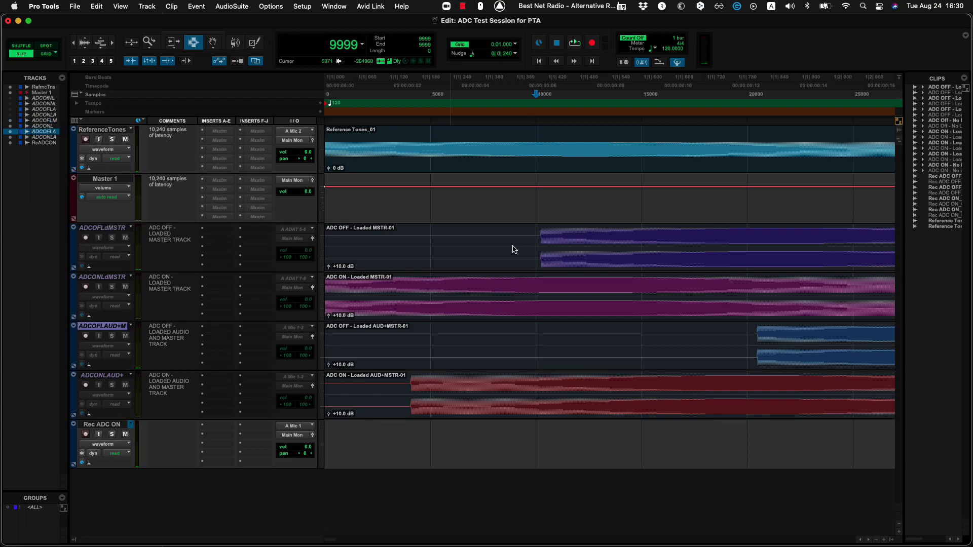
{"action": "key", "text": "shift+semicolon"}
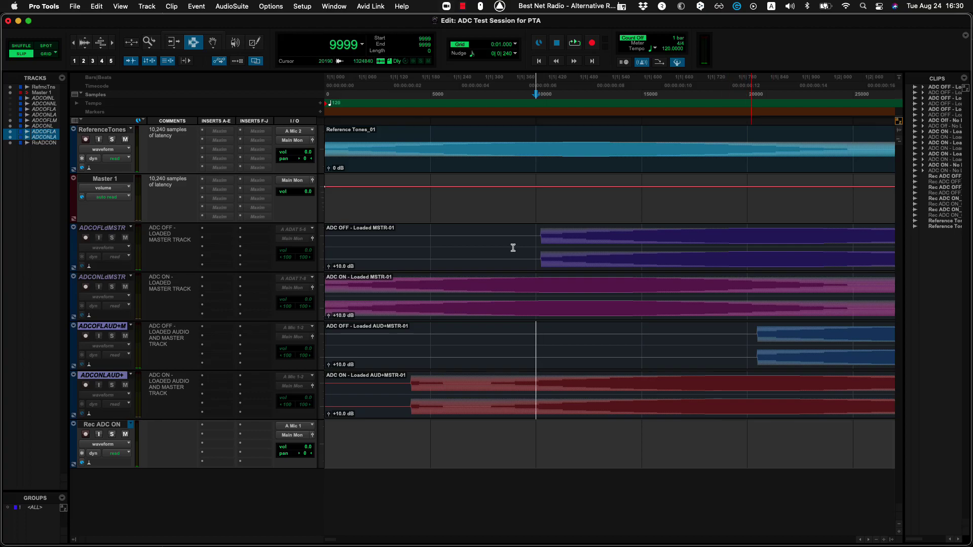
{"action": "left_click_drag", "start_coordinate": [538, 248], "coordinate": [757, 346]}
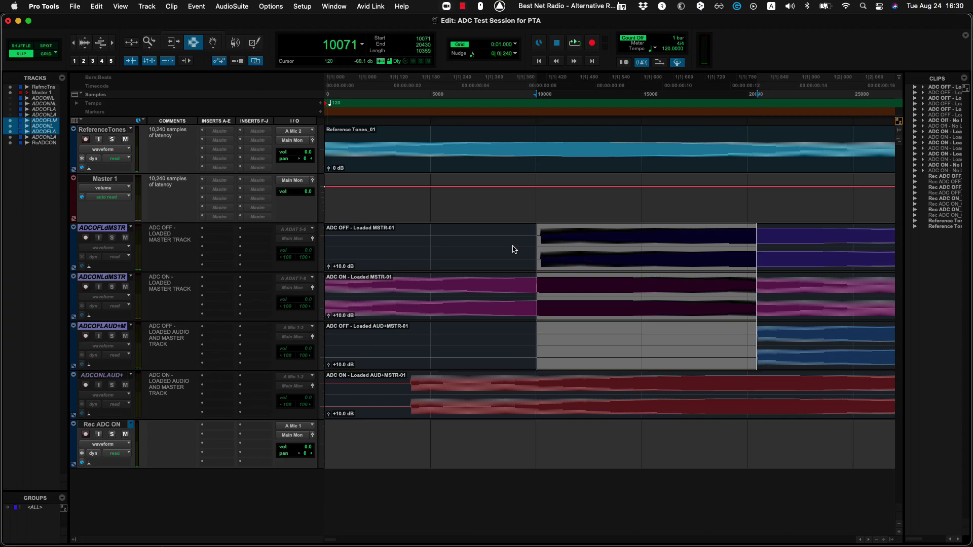
Return the edit cursor to the session start and view the full length of all recordings, down to the Rec ADC ON track.
{"action": "key", "text": "super+bracketleft"}
{"action": "key", "text": "super+bracketleft"}
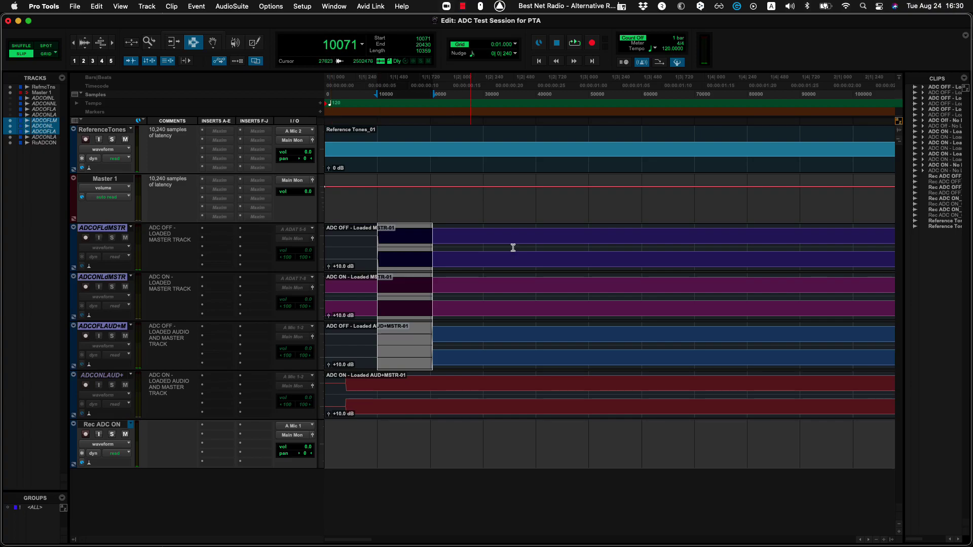
{"action": "key", "text": "Return"}
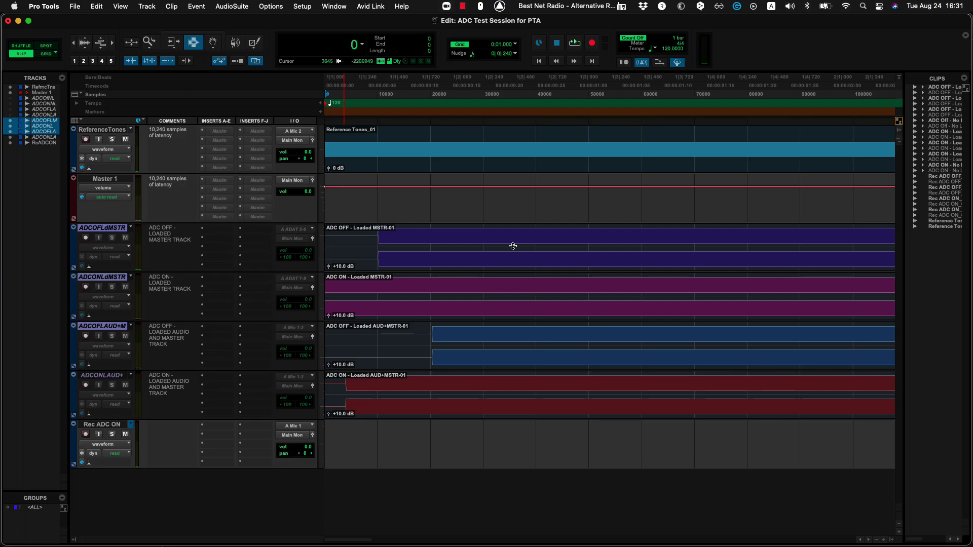
{"action": "key", "text": "super+bracketleft"}
{"action": "key", "text": "super+bracketleft"}
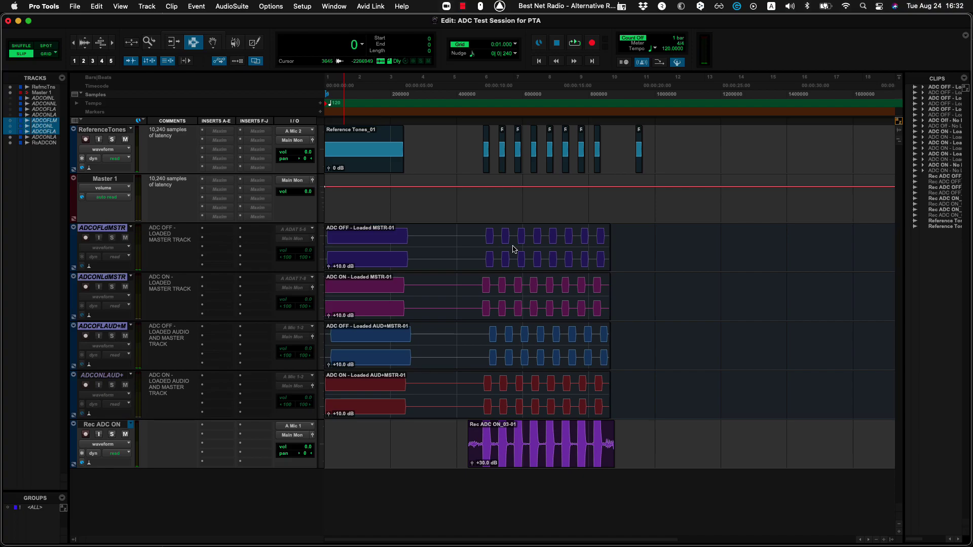
Hide the remaining loaded master and audio-and-master comparison tracks, and move the Rec ADC ON track above Reference Tones.
{"action": "key", "text": "Delete"}
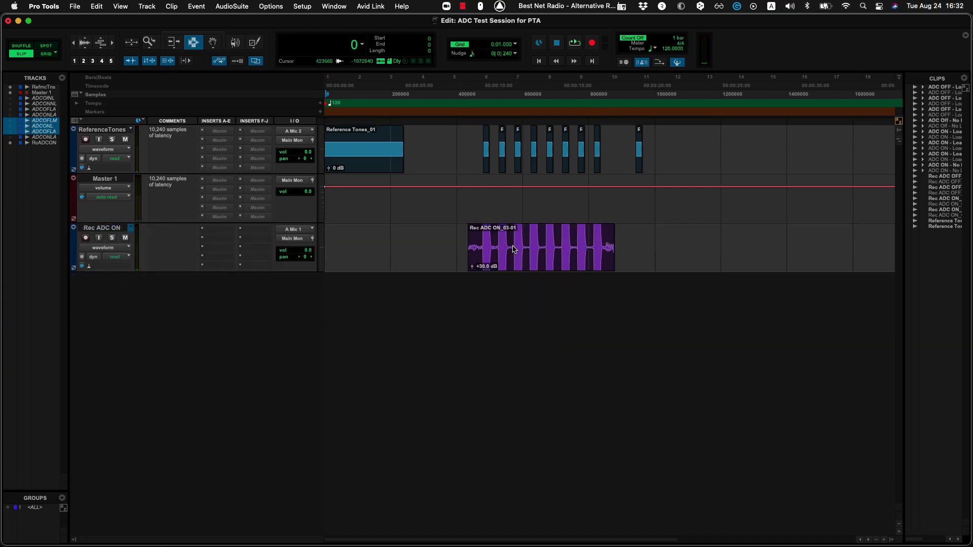
{"action": "left_click", "coordinate": [513, 248]}
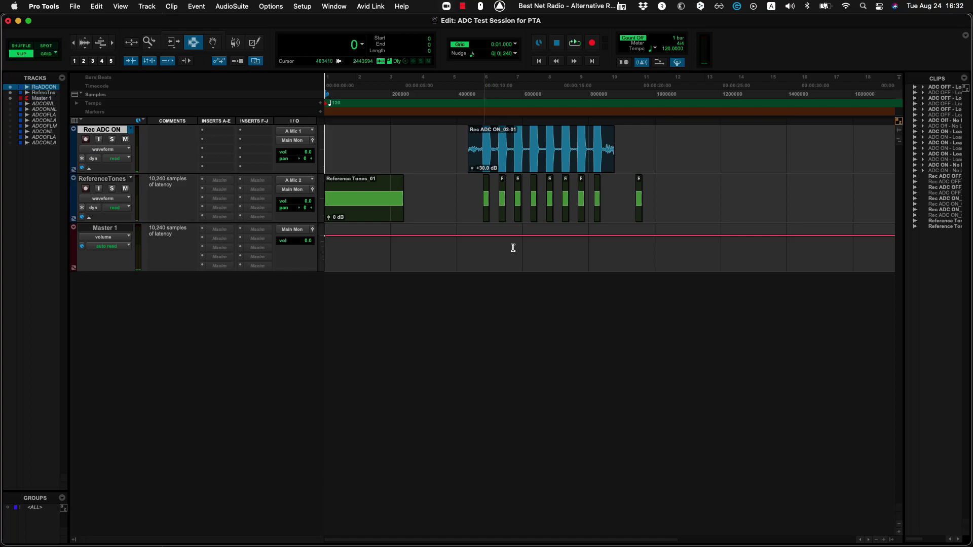
{"action": "key", "text": "super+bracketright"}
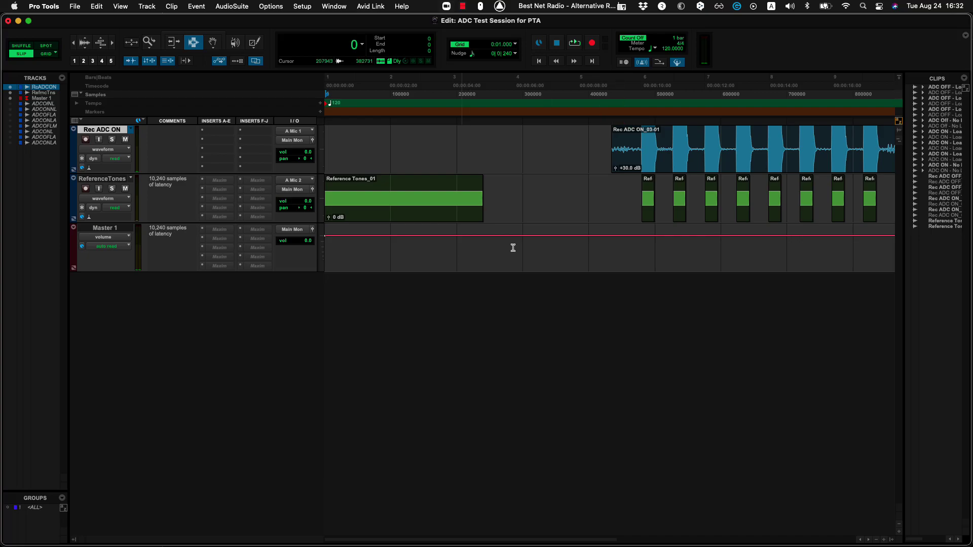
Place the edit cursor just before the first recorded tone on the Rec ADC ON track.
{"action": "left_click", "coordinate": [513, 248]}
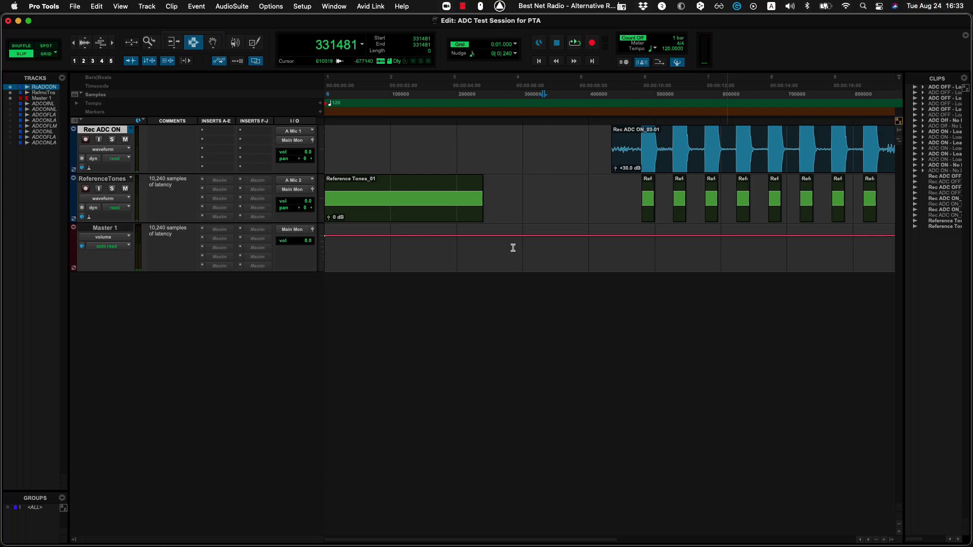
{"action": "scroll", "coordinate": [513, 248], "scroll_direction": "right", "scroll_amount": 2}
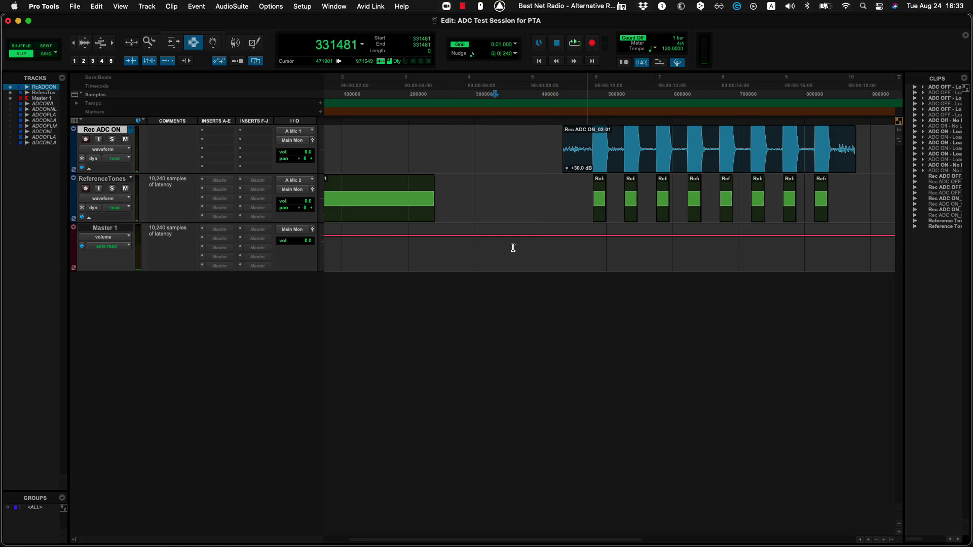
{"action": "left_click", "coordinate": [588, 150]}
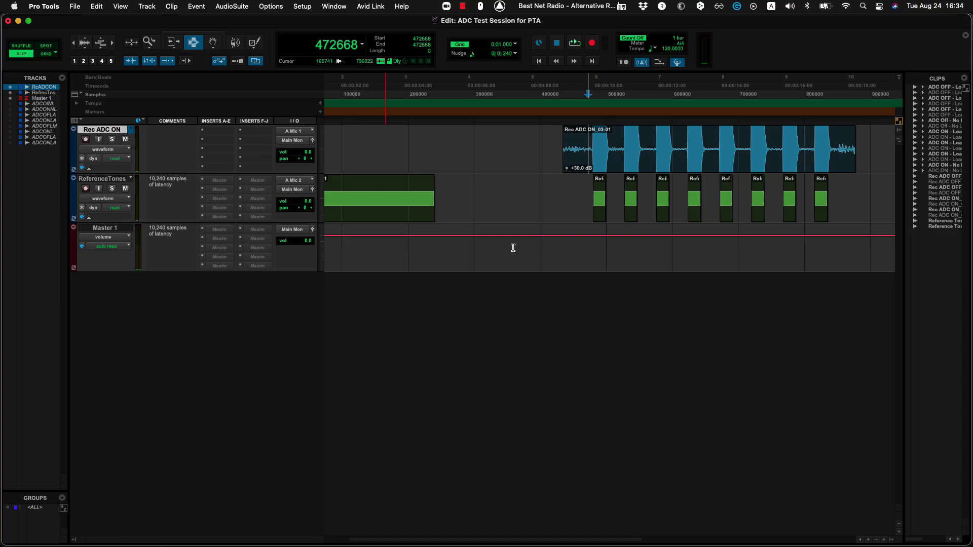
{"action": "key", "text": "super+bracketright"}
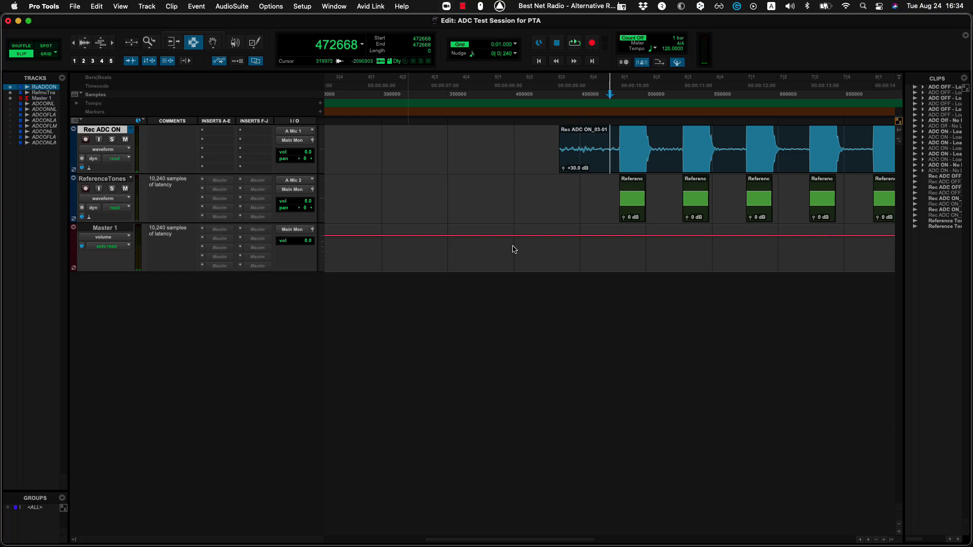
Switch the recording track to the Rec ADC OFF playlist and select from the first short reference tone's start to the matching recorded tone's start.
{"action": "key", "text": "ctrl+backslash"}
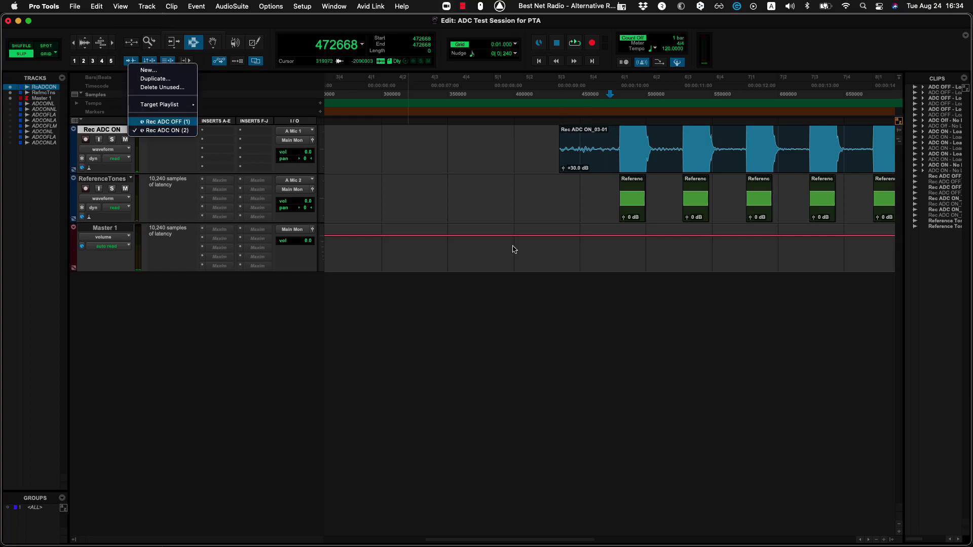
{"action": "key", "text": "Return"}
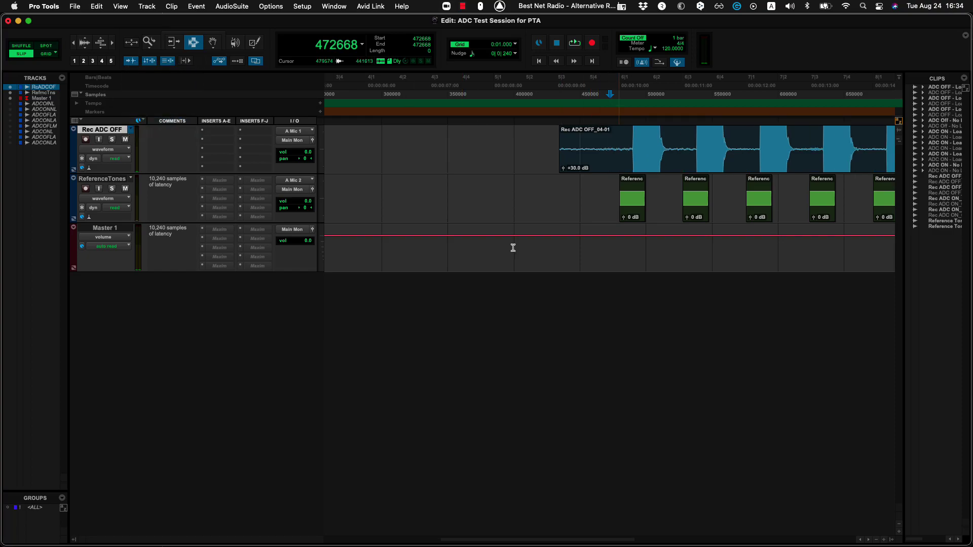
{"action": "key", "text": "Tab"}
{"action": "key", "text": "Tab"}
{"action": "key", "text": "shift+Tab"}
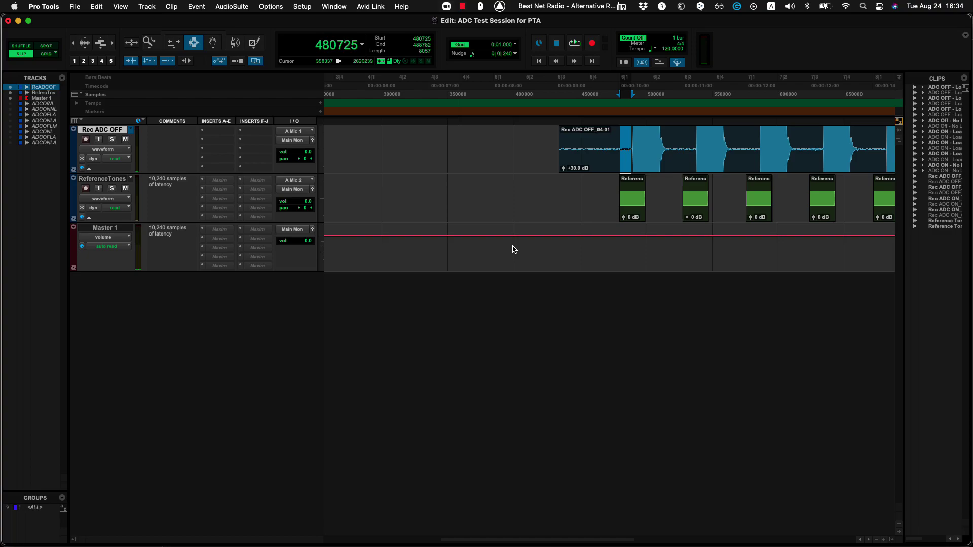
Return the recording track to the Rec ADC ON playlist and clear the selection by placing the edit cursor ahead of the recorded clip.
{"action": "left_click", "coordinate": [271, 6]}
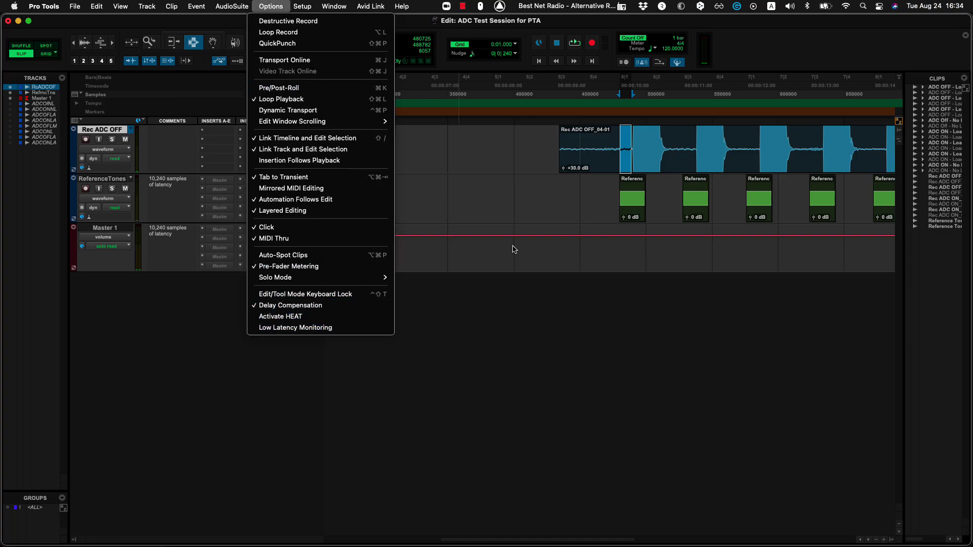
{"action": "key", "text": "Escape"}
{"action": "left_click", "coordinate": [131, 129]}
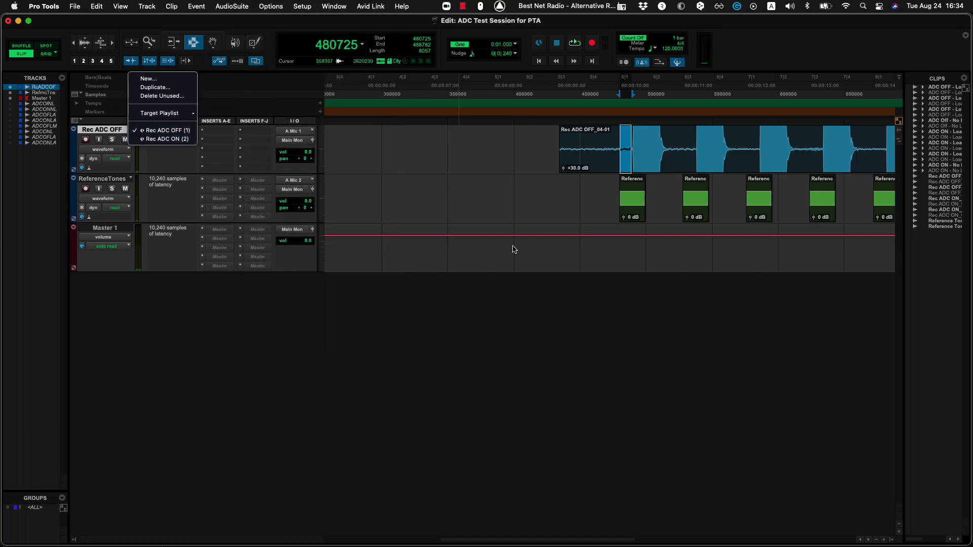
{"action": "left_click", "coordinate": [162, 138]}
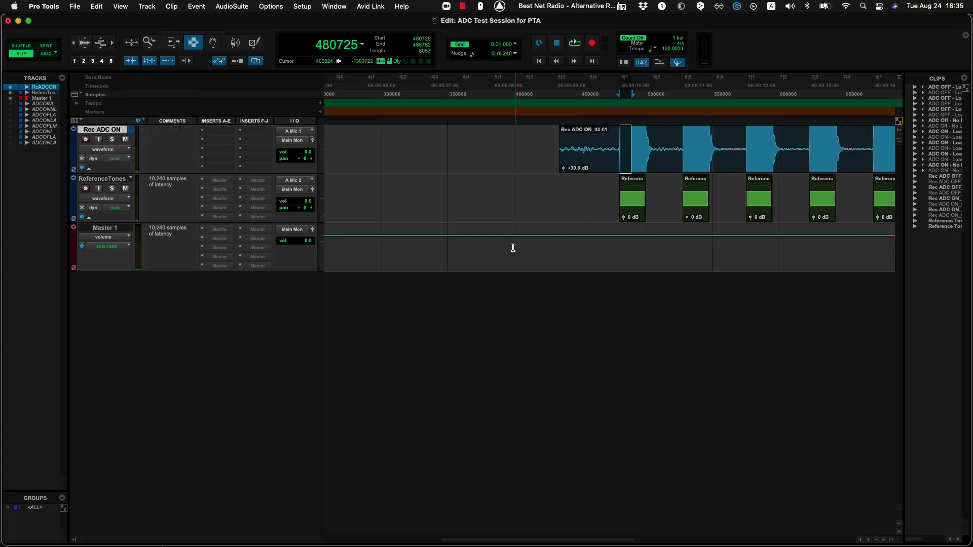
{"action": "left_click", "coordinate": [514, 248]}
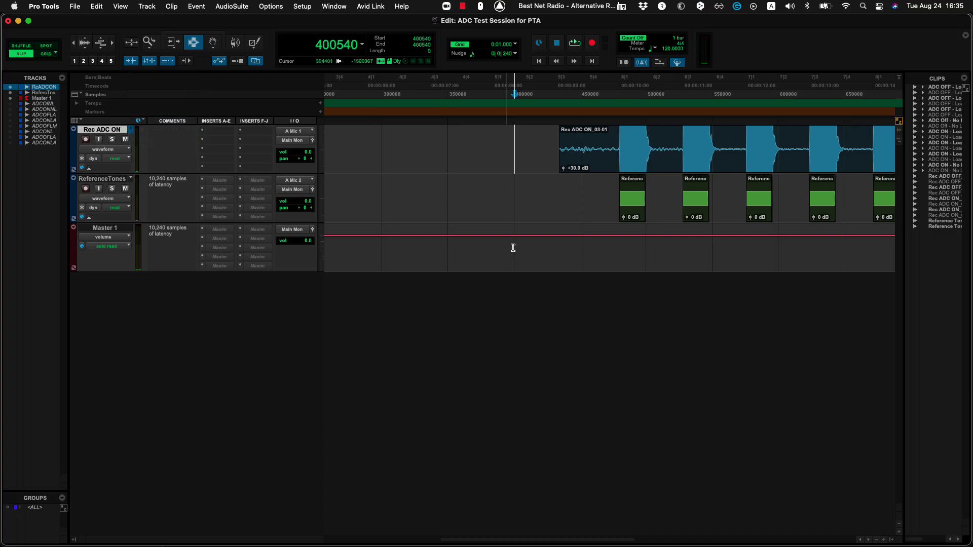
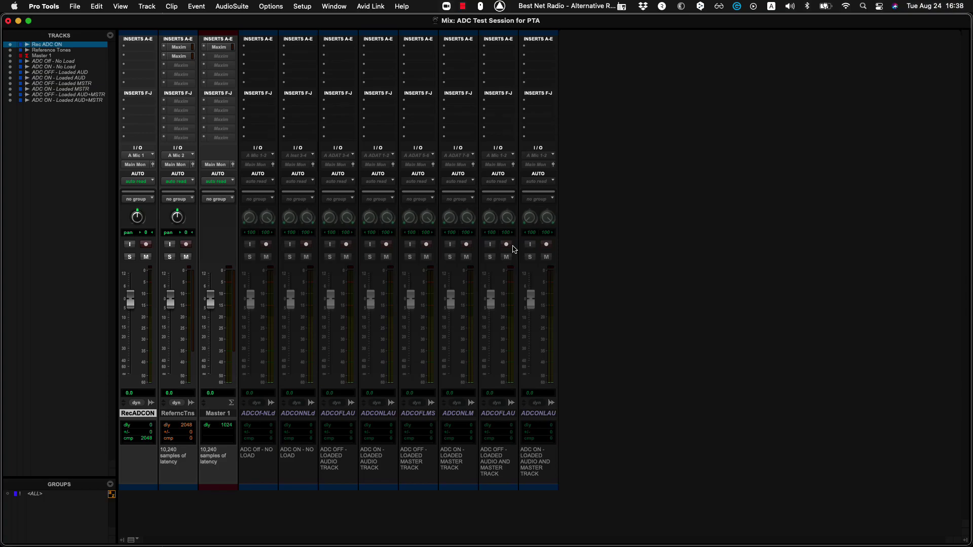
Turn Delay Compensation off for the session and turn it back on.
{"action": "left_click", "coordinate": [271, 7]}
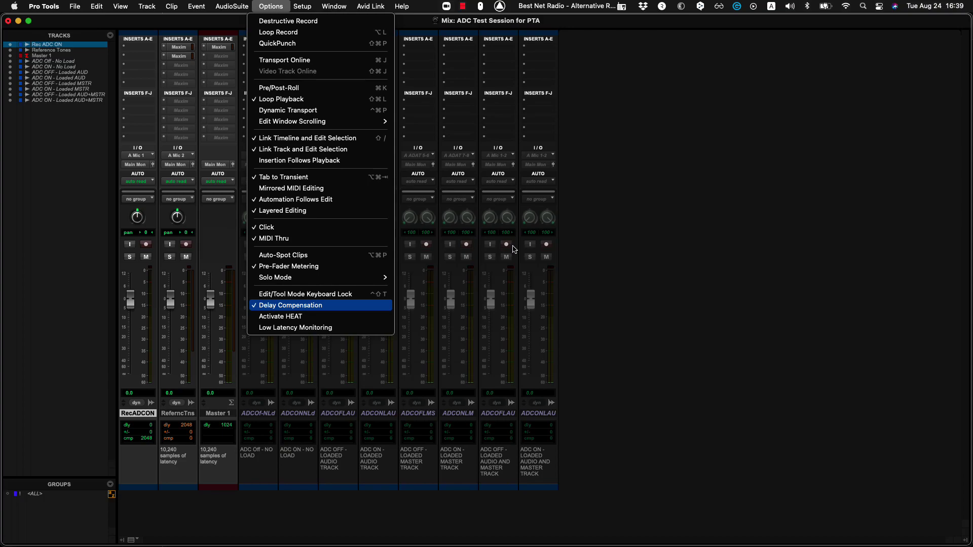
{"action": "key", "text": "Return"}
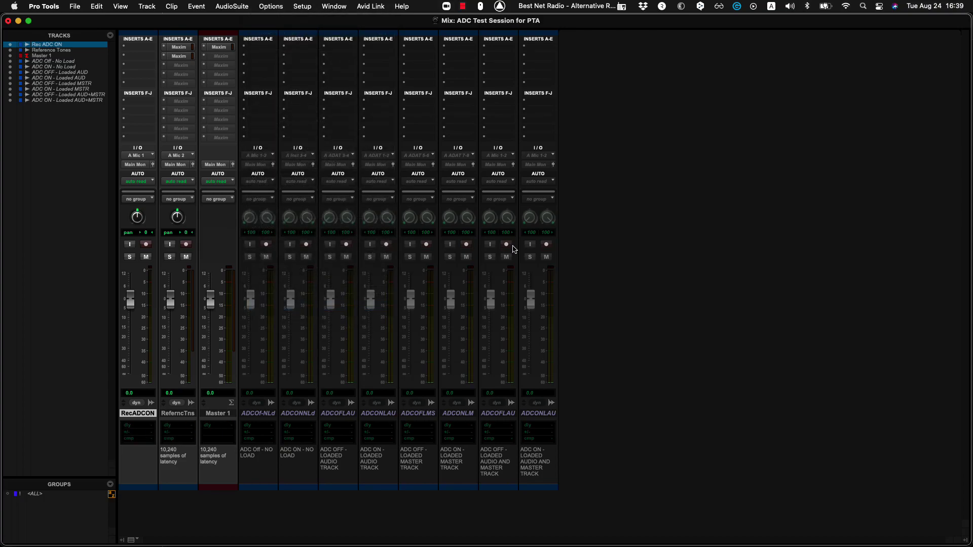
{"action": "left_click", "coordinate": [270, 6]}
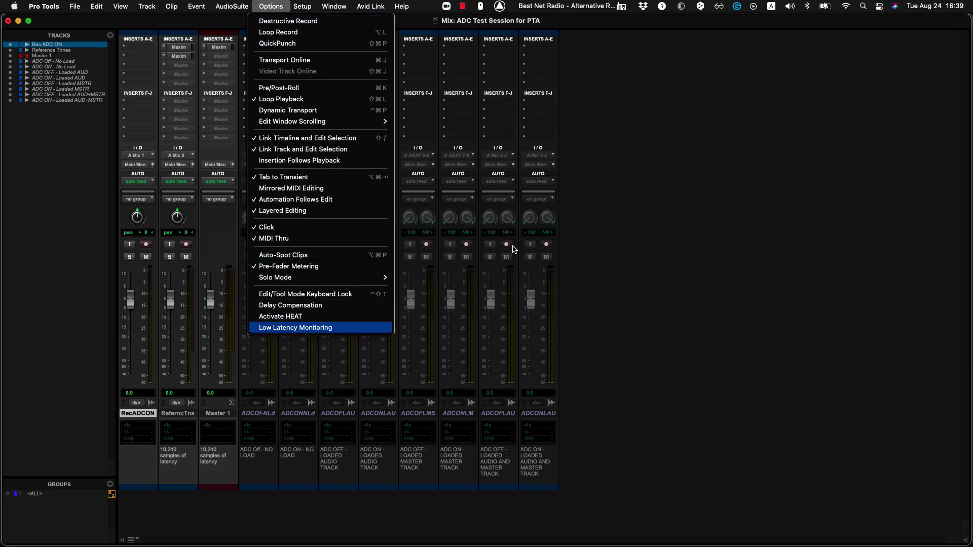
{"action": "key", "text": "Return"}
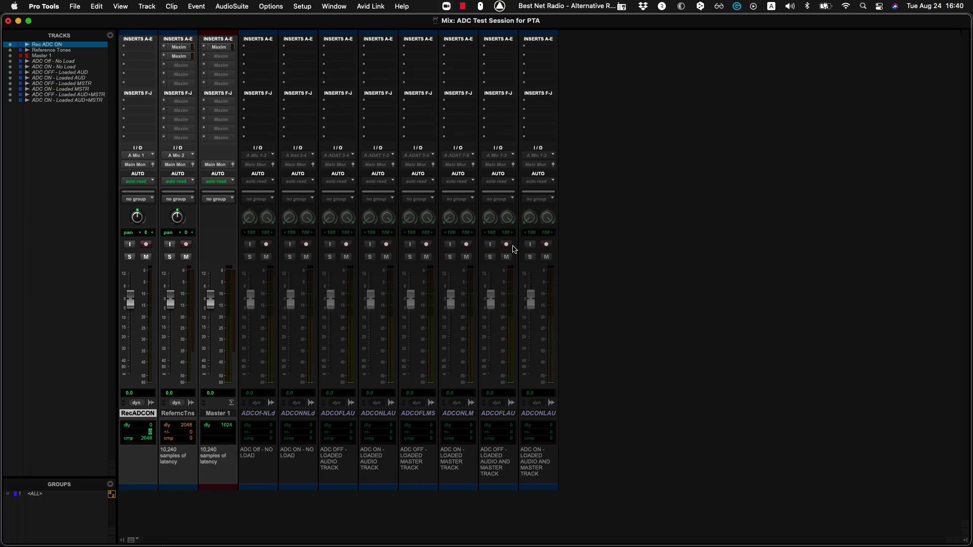
Bypass the reported plug-in delay on the Reference Tones track and restore it.
{"action": "key", "text": "Tab"}
{"action": "key", "text": "Tab"}
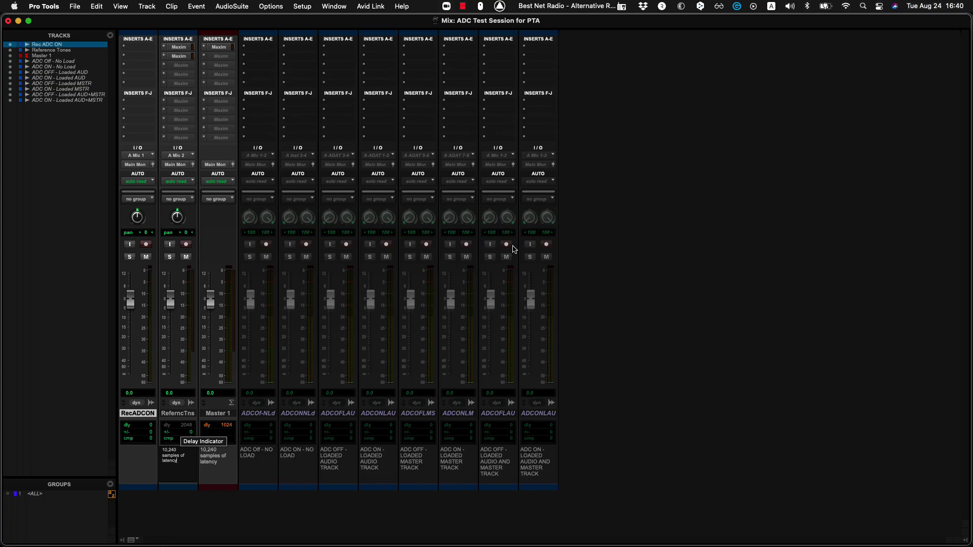
{"action": "right_click", "coordinate": [178, 428]}
{"action": "key", "text": "Return"}
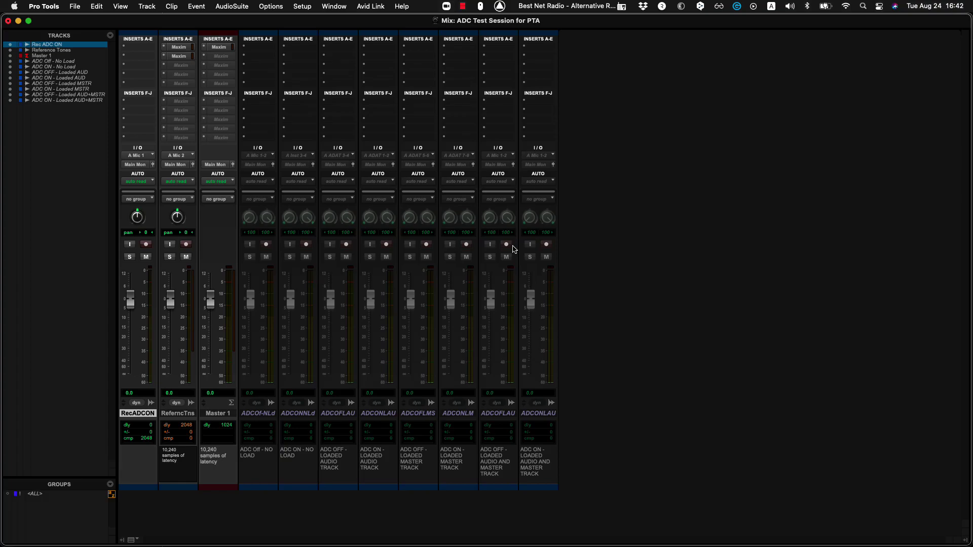
View the Auto Low Latency Off option on the Rec ADC ON track's delay compensation indicator without applying it.
{"action": "key", "text": "super+Tab"}
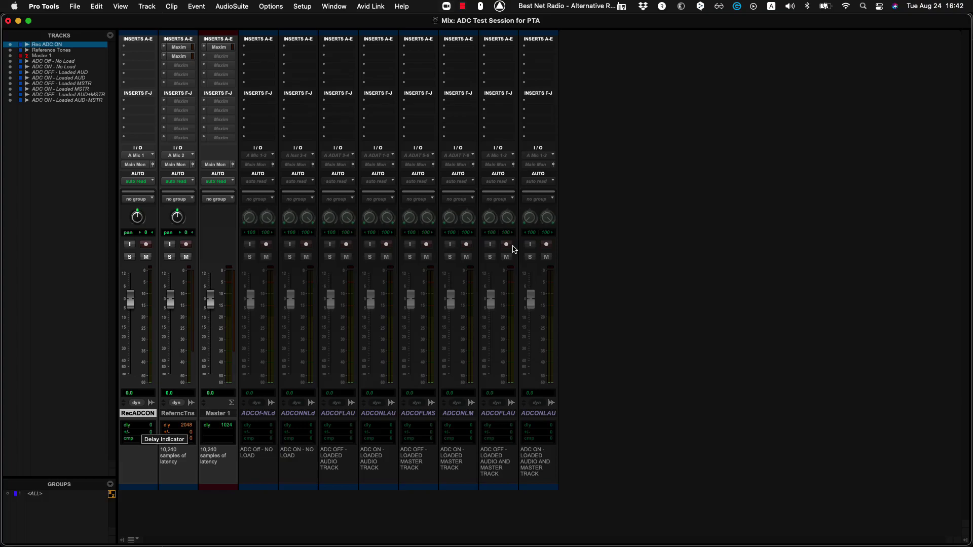
{"action": "right_click", "coordinate": [134, 436]}
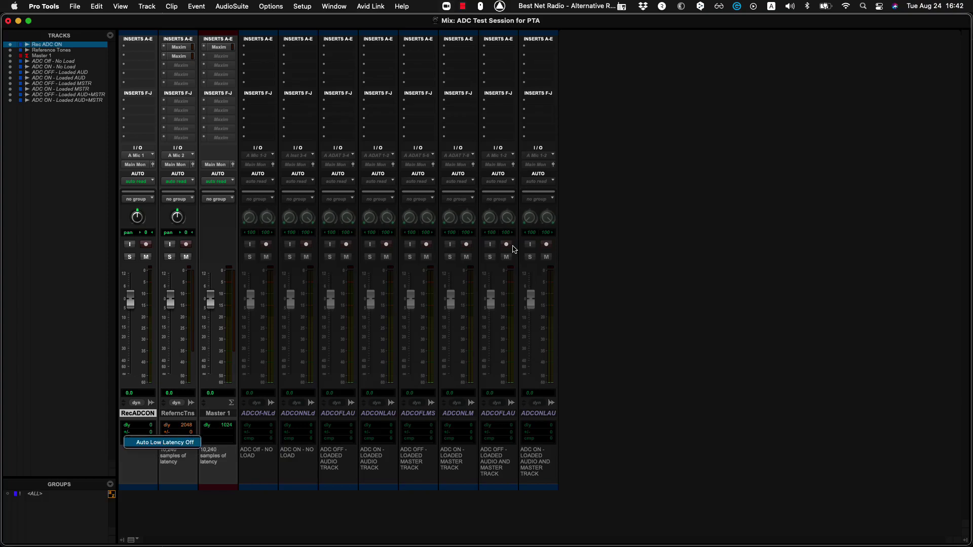
{"action": "key", "text": "Escape"}
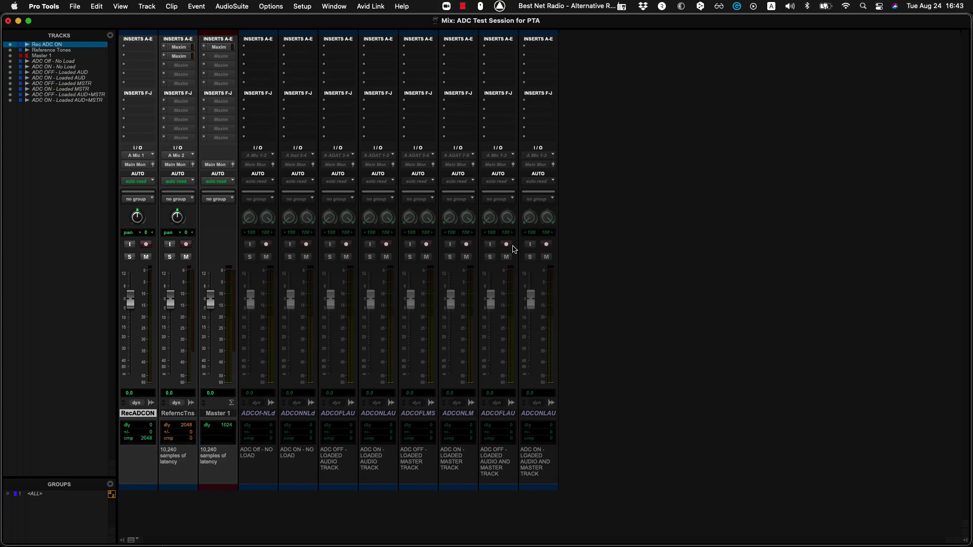
Record-enable the Rec ADC ON track and disarm it again.
{"action": "key", "text": "shift+r"}
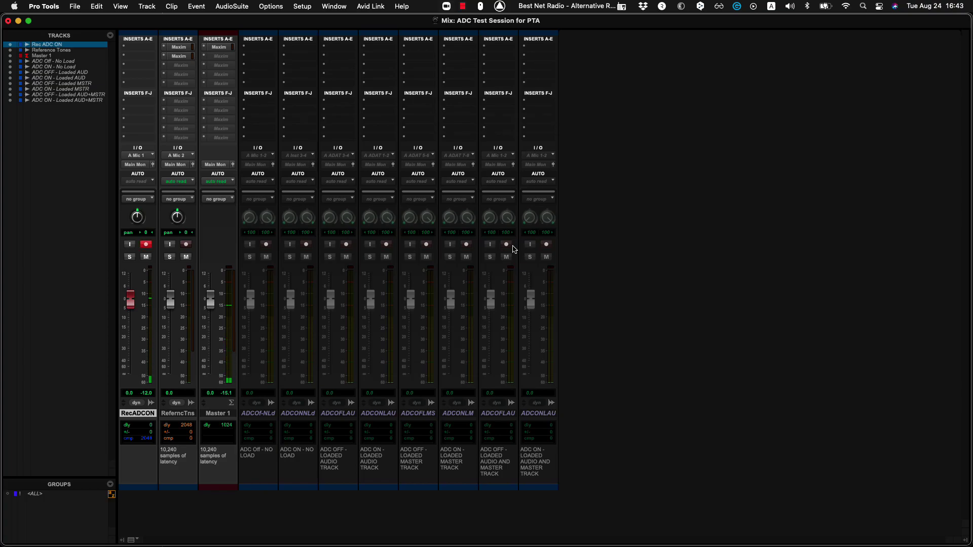
{"action": "key", "text": "shift+r"}
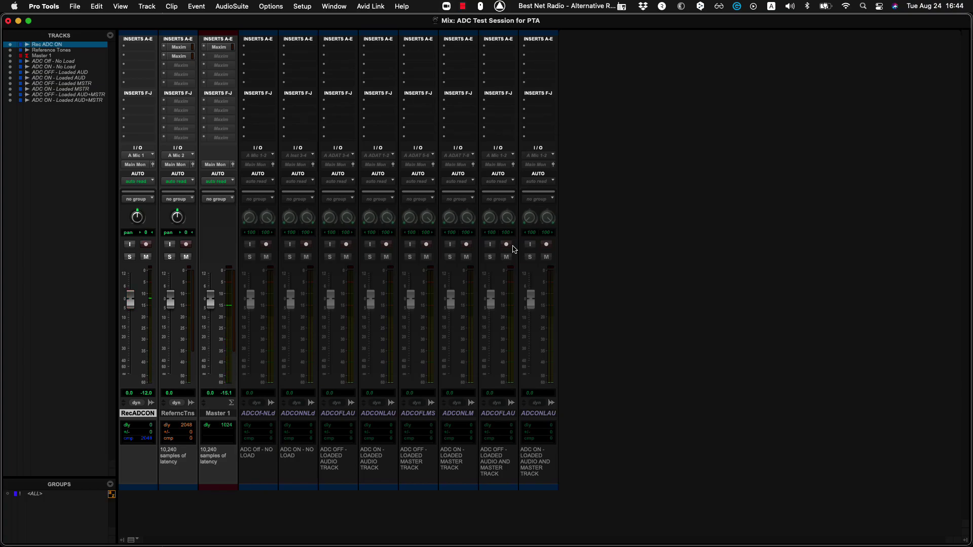